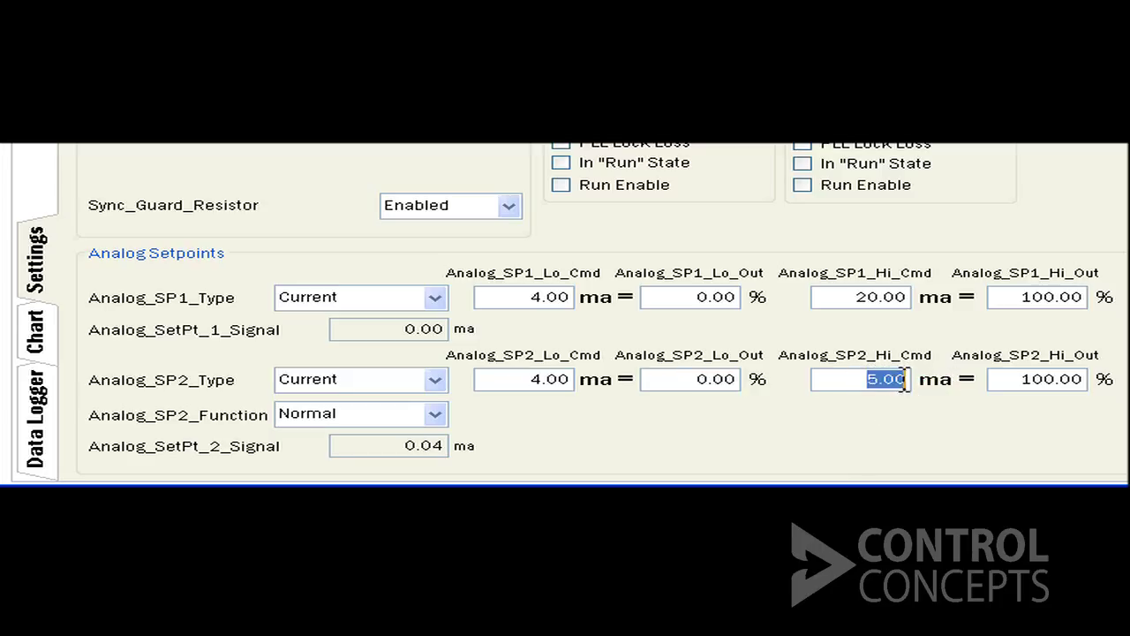
key("Tab")
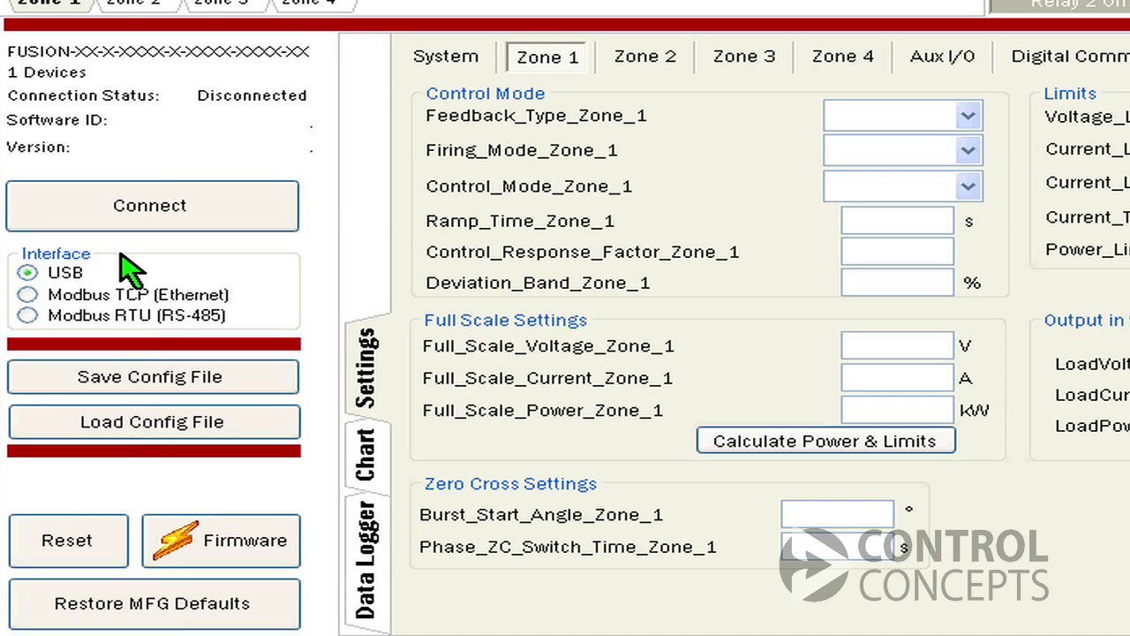
- Connect to the power controller over USB and show its system settings
left_click(125, 220)
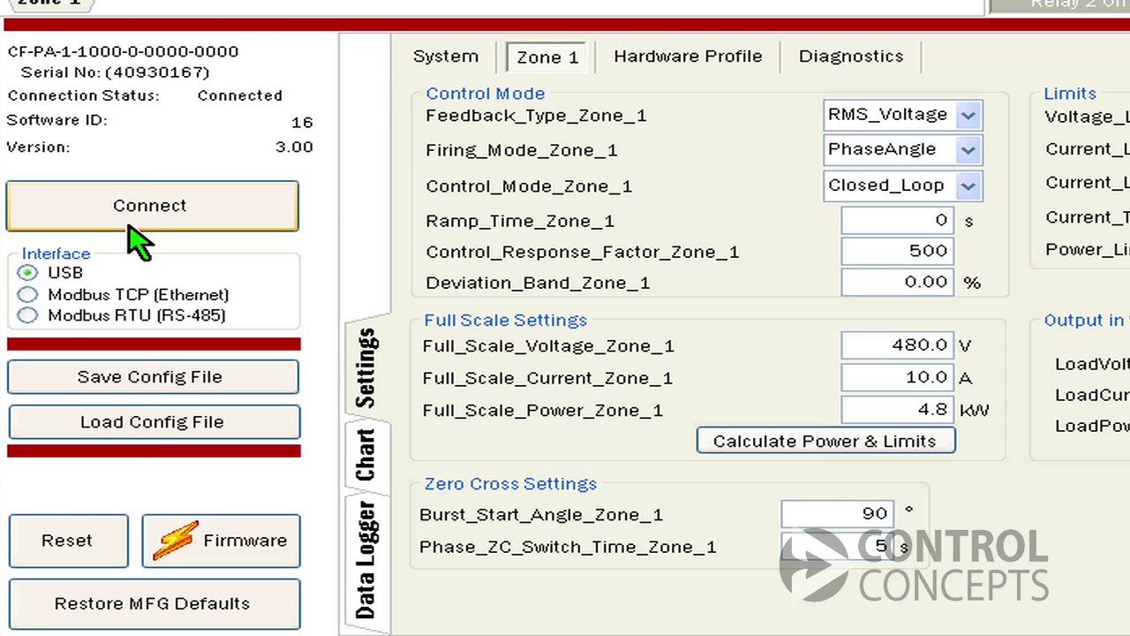
left_click(469, 55)
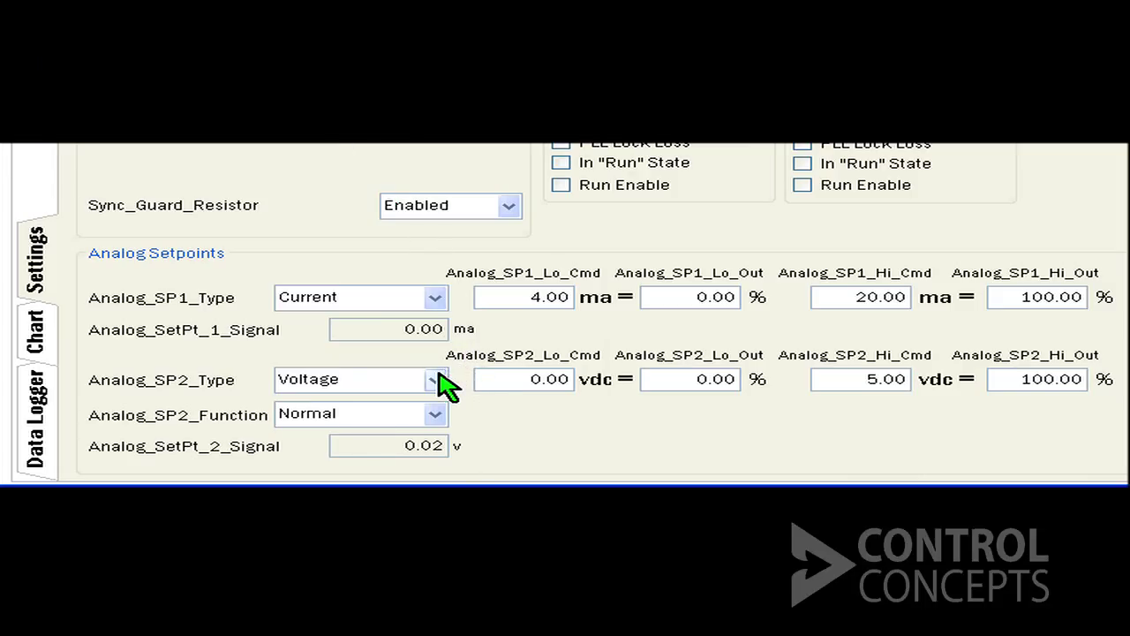
- Set analog setpoint 2 to the Current type with a low command of 4.00 mA and a high command of 20.00 mA
left_click(437, 379)
left_click(406, 420)
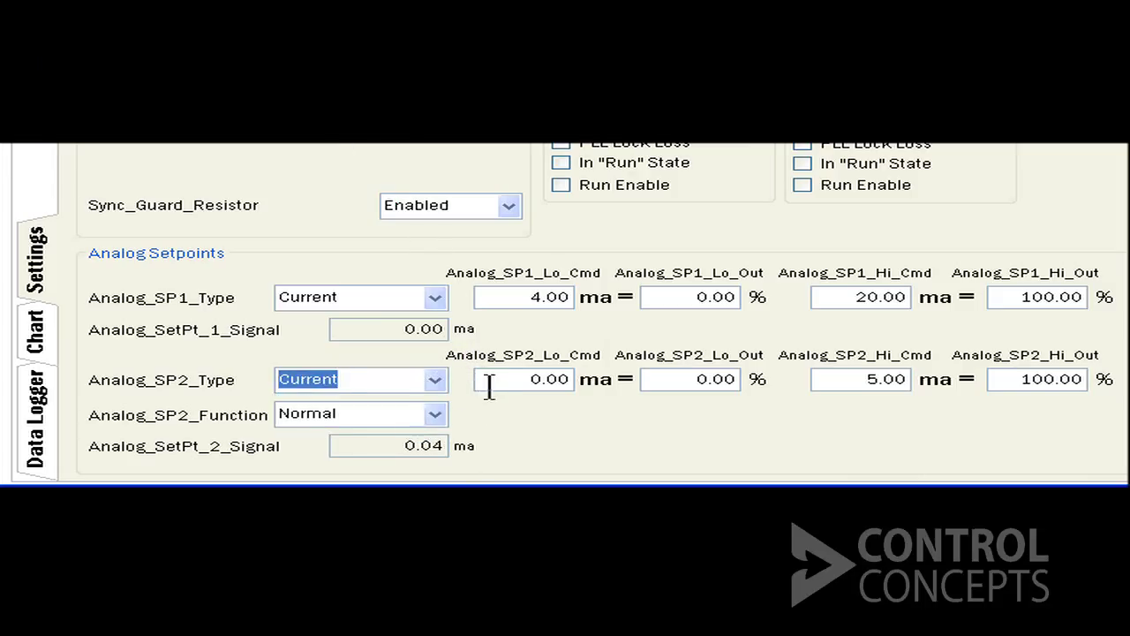
left_click(529, 380)
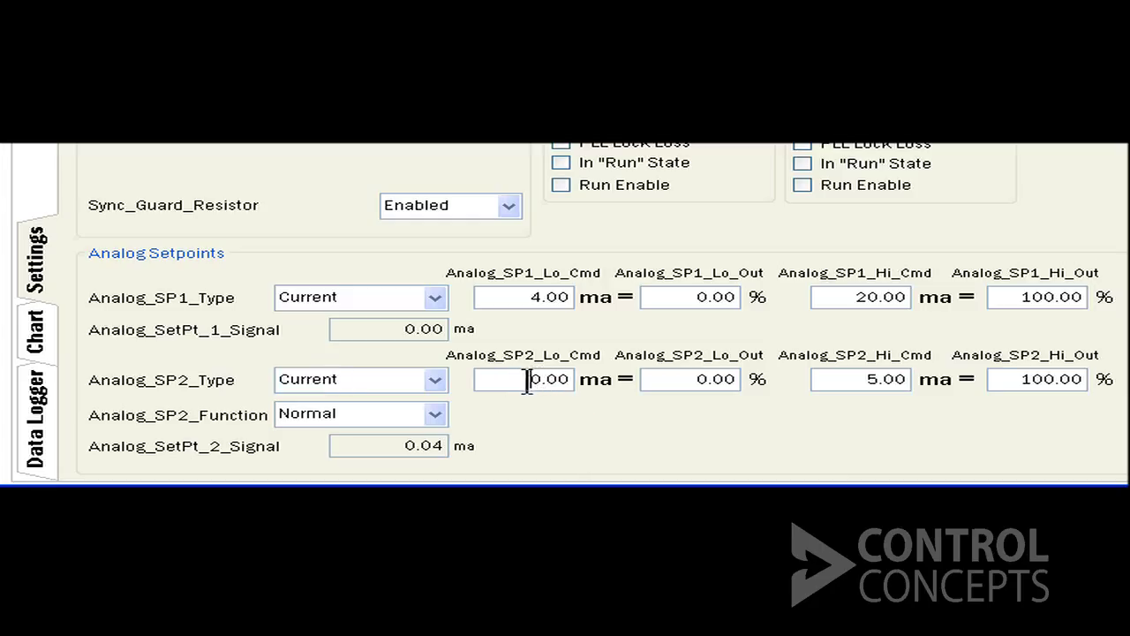
left_click_drag(527, 380, 566, 379)
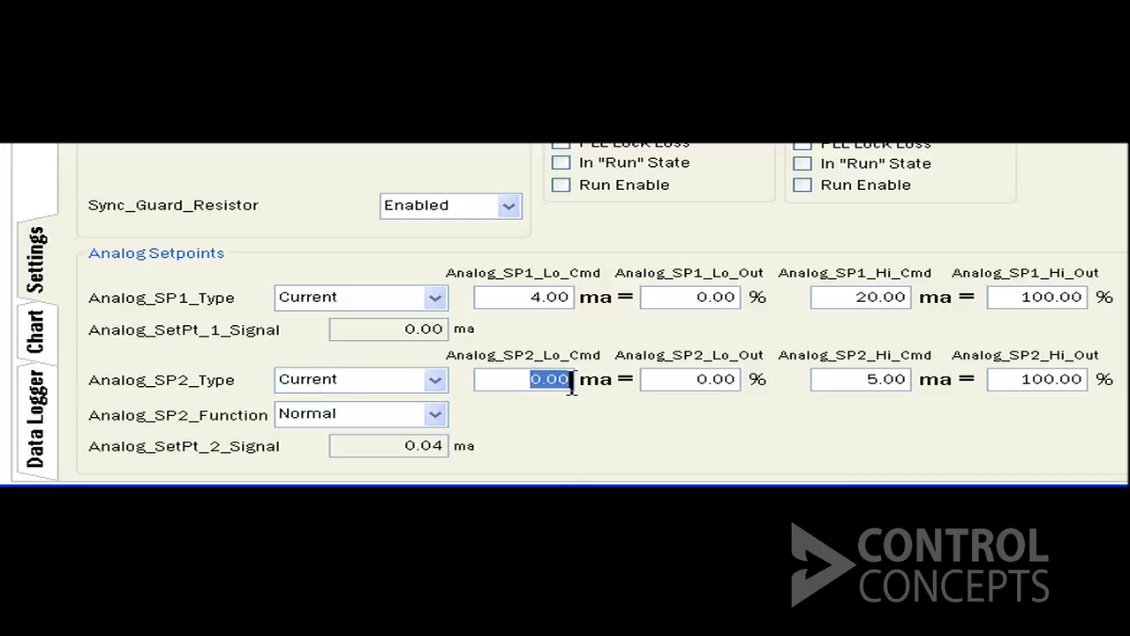
type("4")
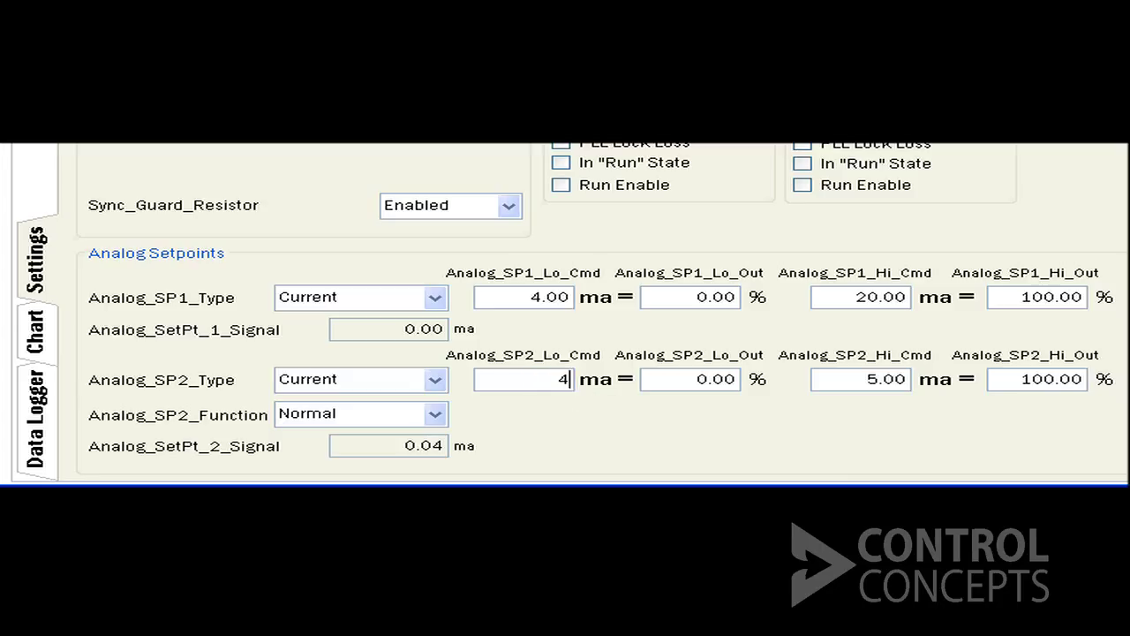
key("Tab")
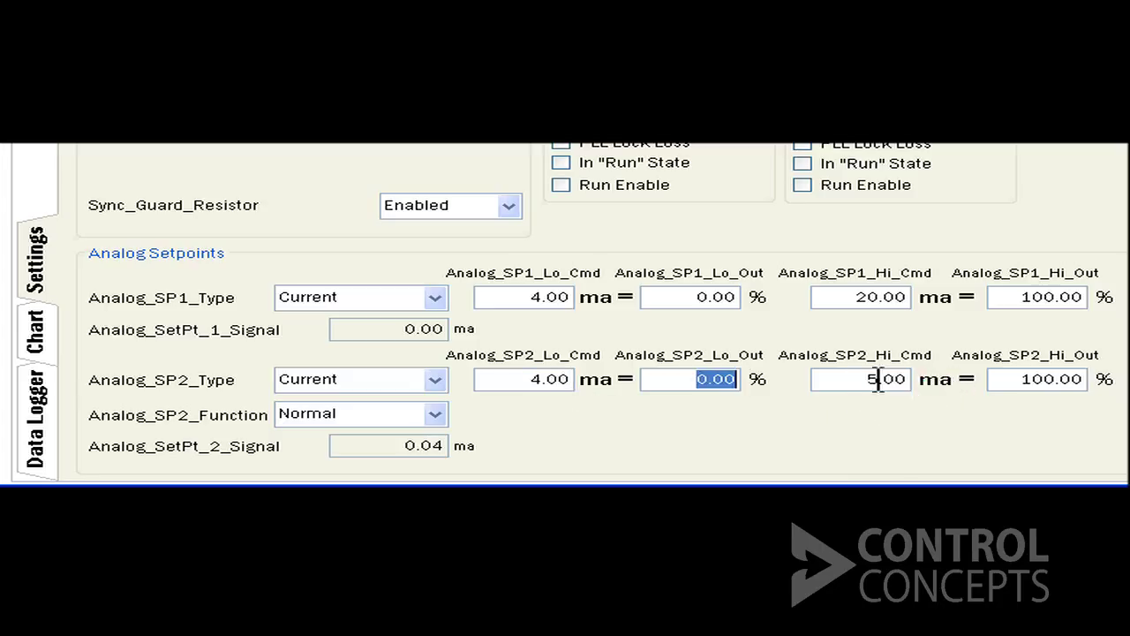
left_click_drag(868, 379, 906, 378)
type("20")
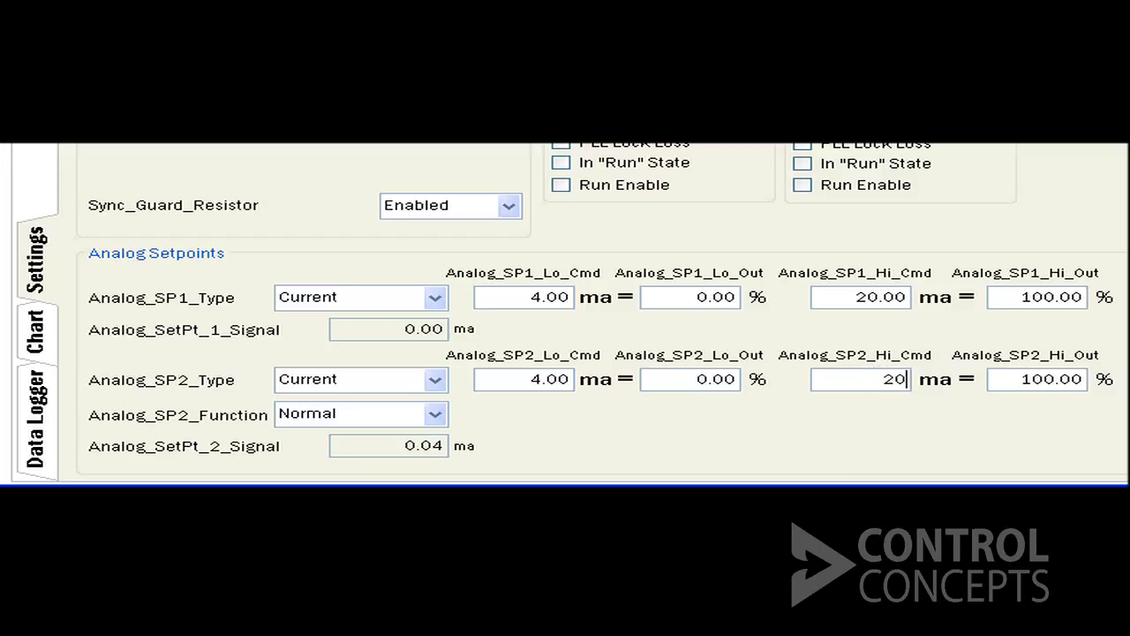
type(".00")
key("Tab")
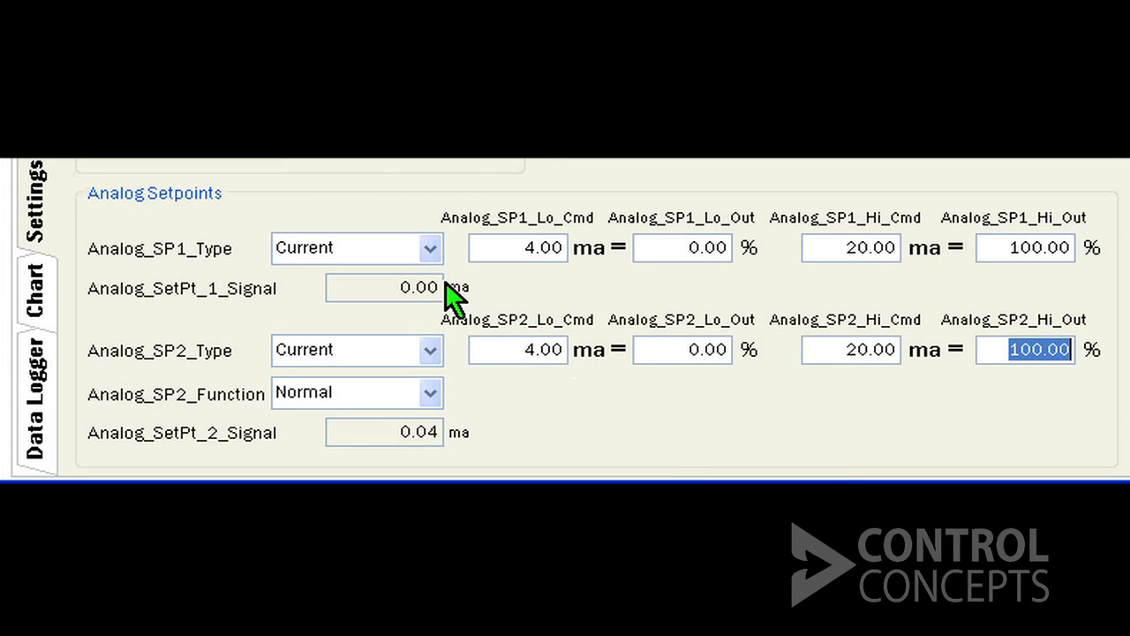
- Change analog setpoint 1 to the Voltage type with a low command of 0.00 VDC and a high command of 10.0 VDC
left_click(433, 247)
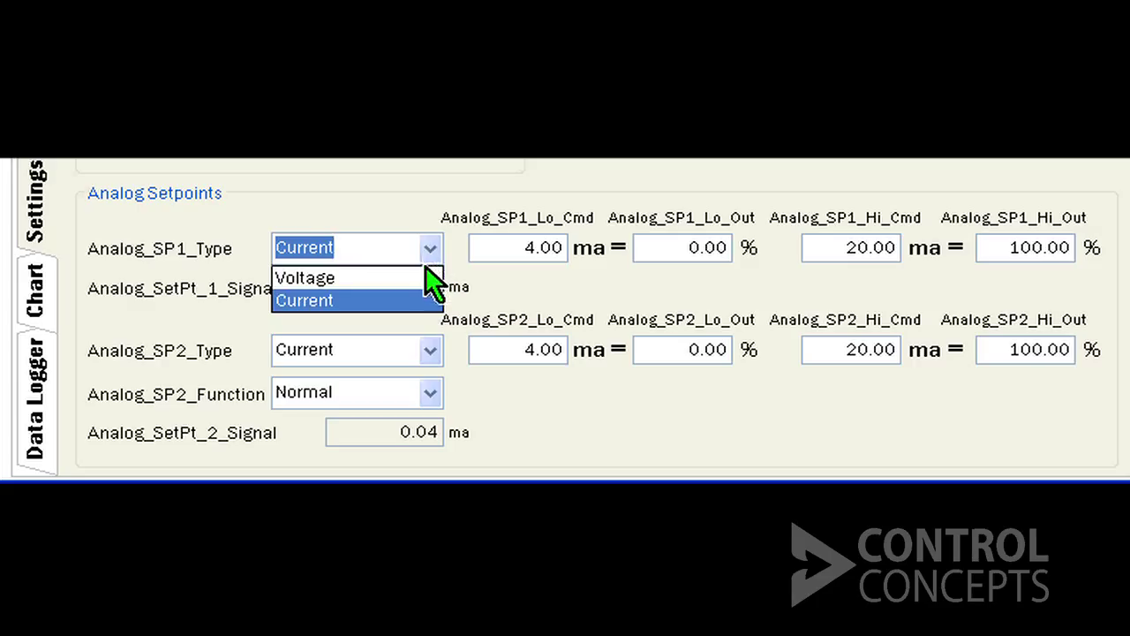
left_click(424, 275)
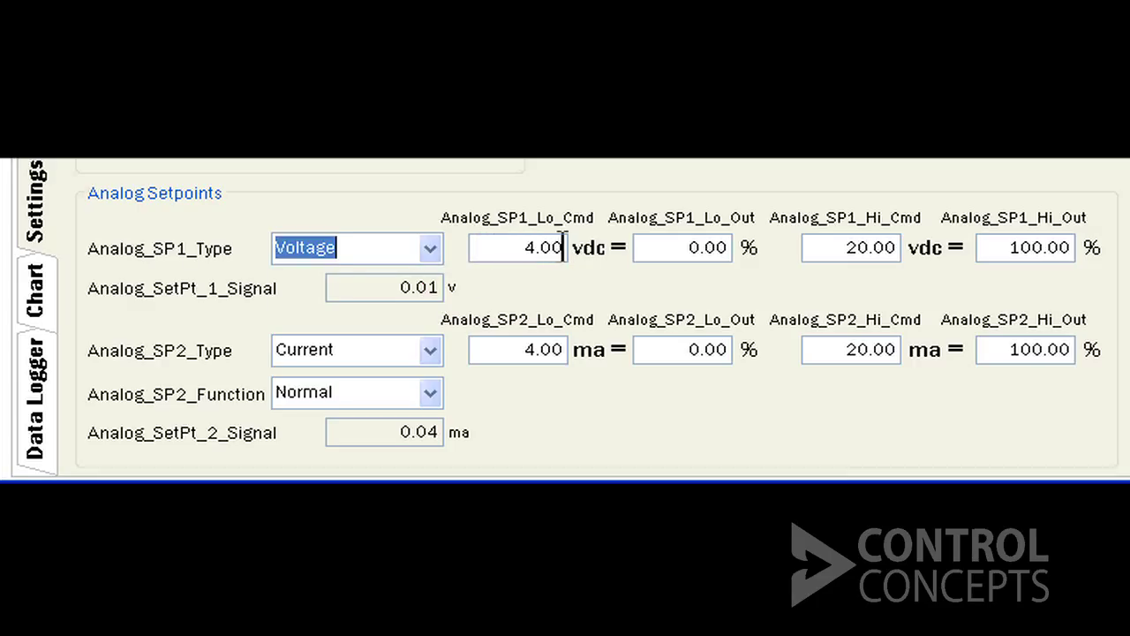
left_click_drag(499, 248, 567, 248)
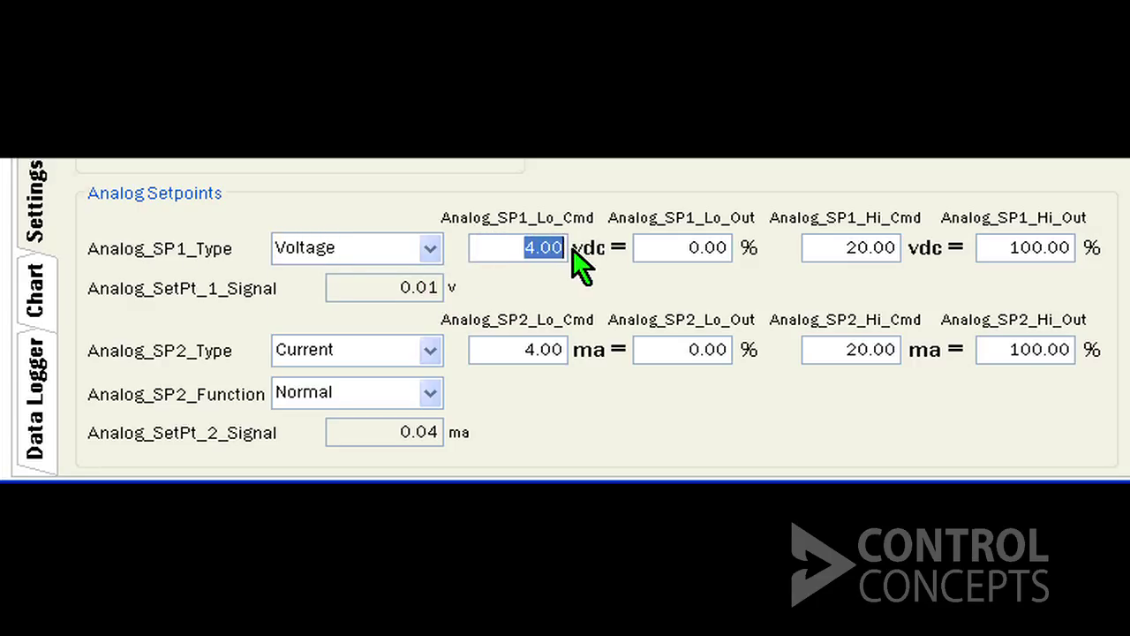
type("0.00")
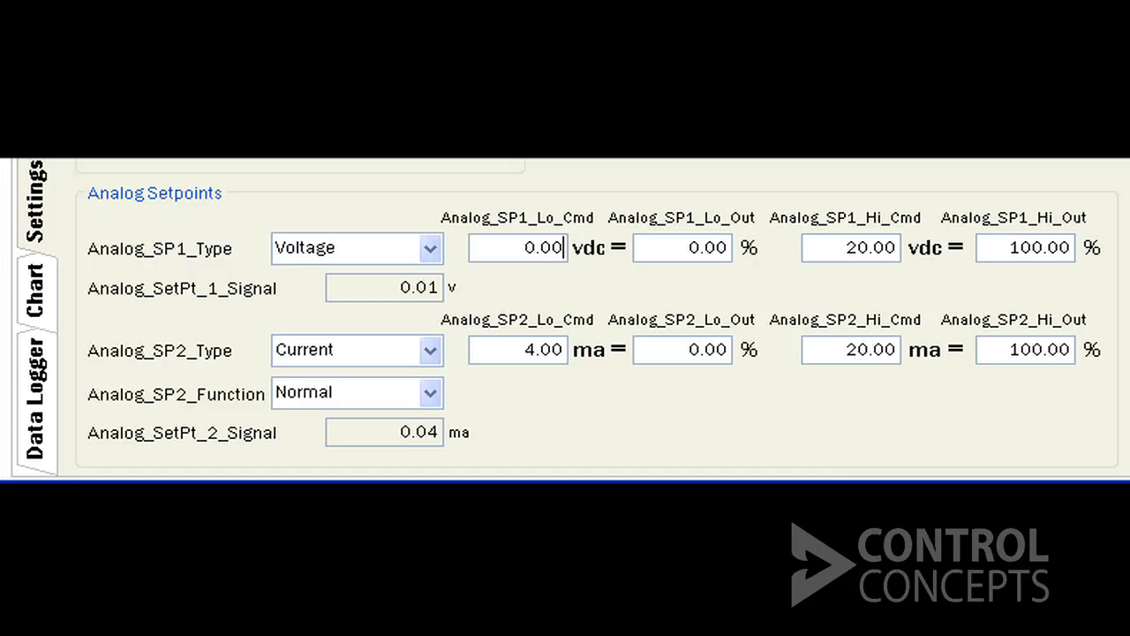
key("Tab")
key("Tab")
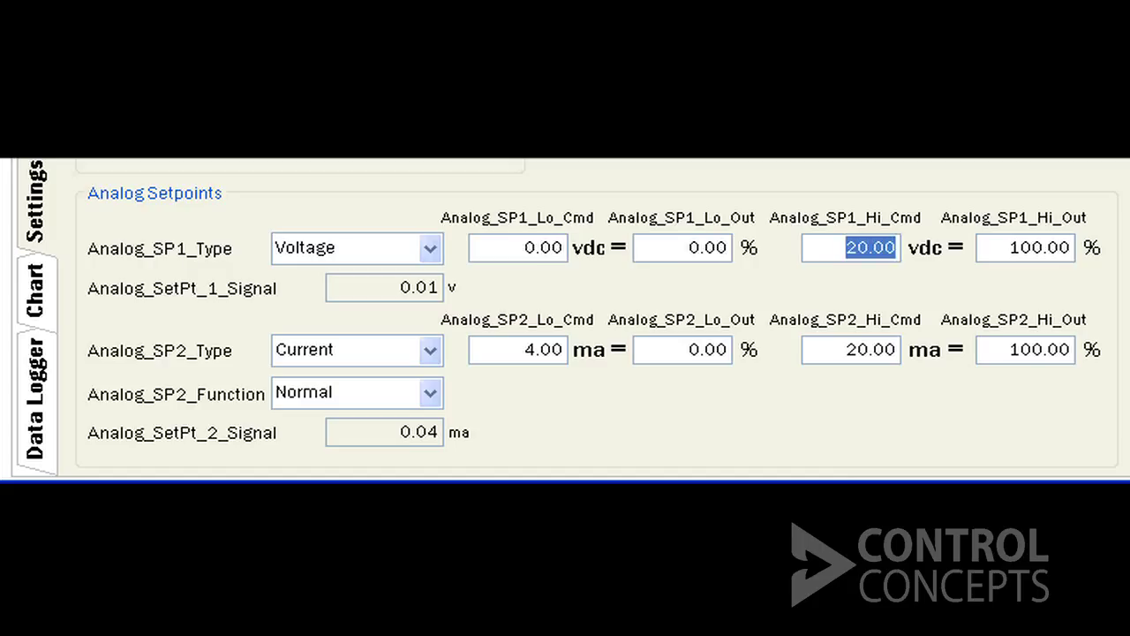
type("10.0")
key("Tab")
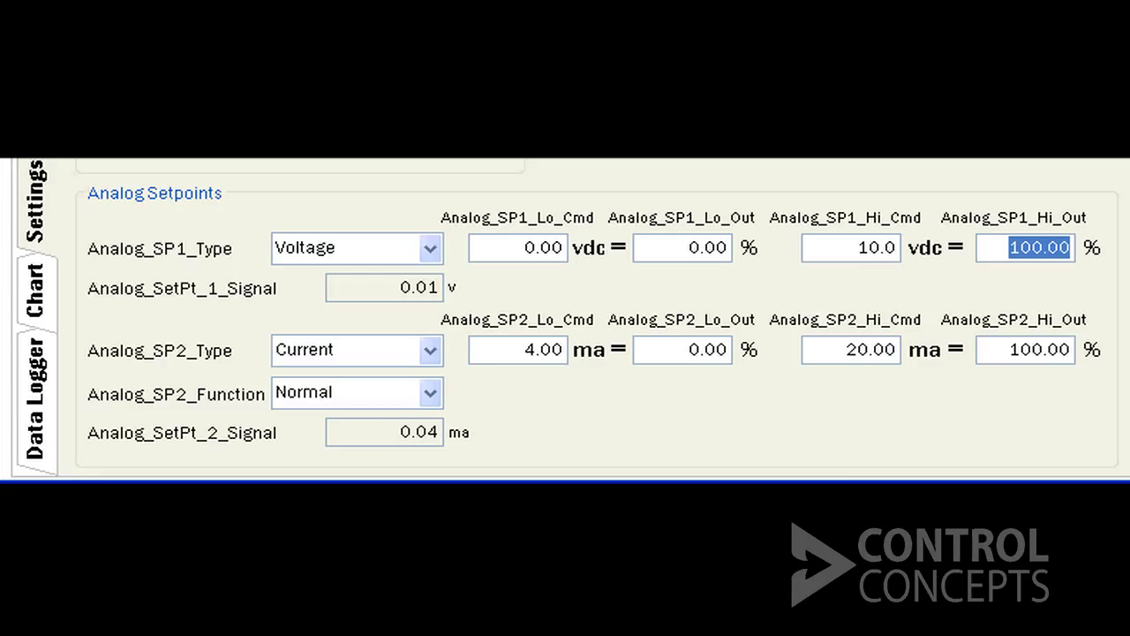
- Change analog setpoint 2 to the Voltage type with a low command of 0 VDC and a high command of 10.00 VDC
left_click(430, 350)
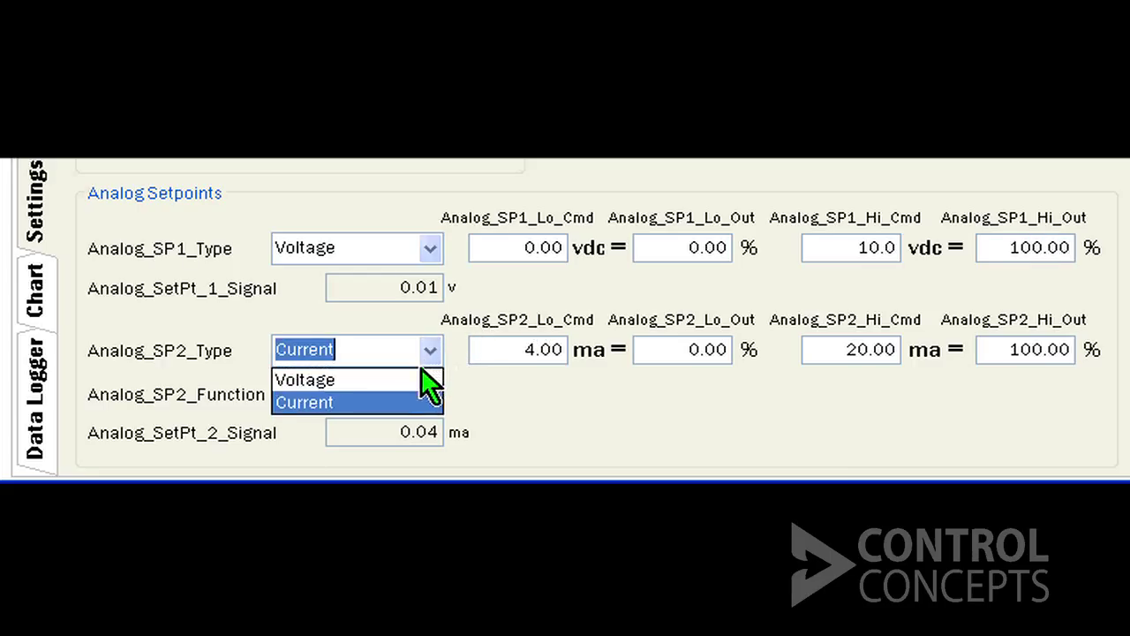
left_click(420, 369)
left_click_drag(481, 349, 569, 349)
type("0")
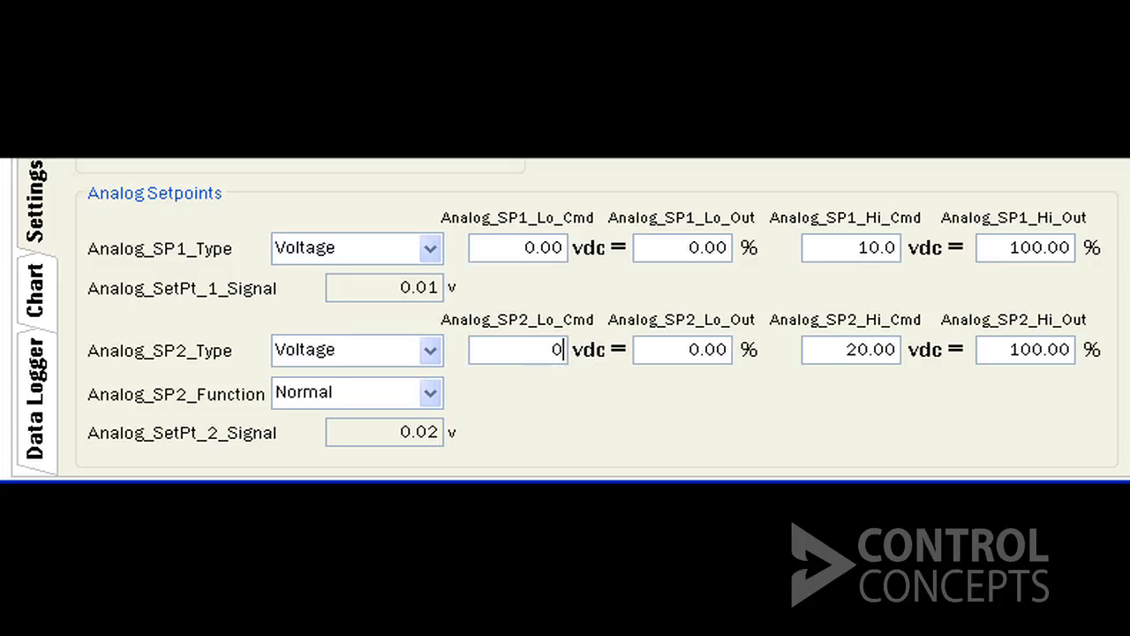
key("Tab")
key("Tab")
key("BackSpace")
key("BackSpace")
type("10.00")
key("Tab")
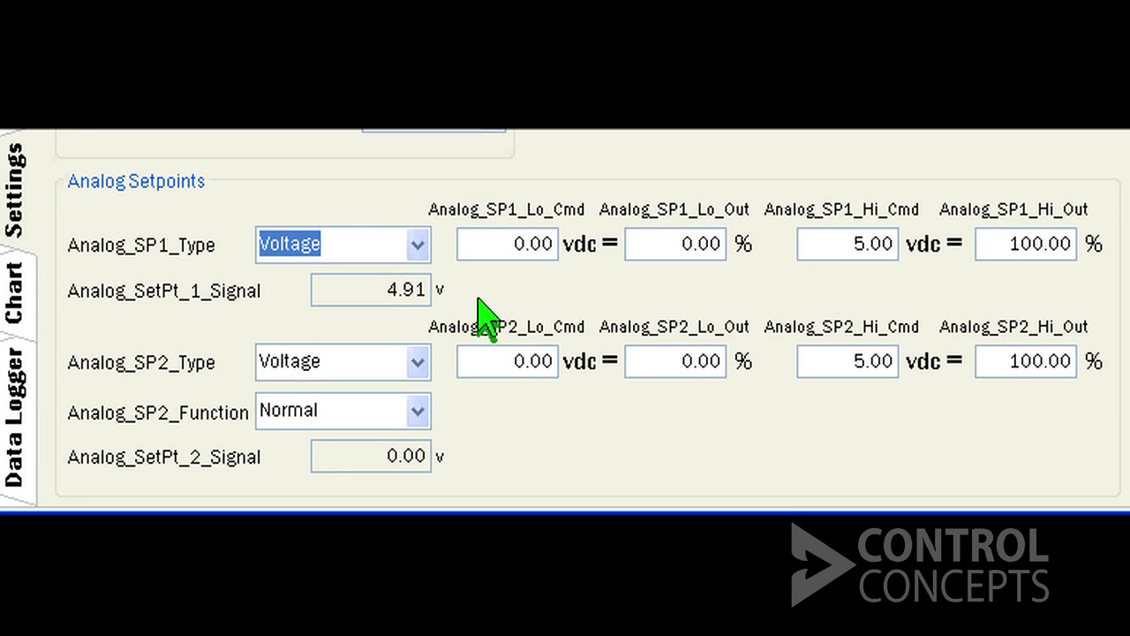
- Set the low command of analog setpoint 1 to .01 VDC and its high command to 4.91 VDC
left_click(516, 235)
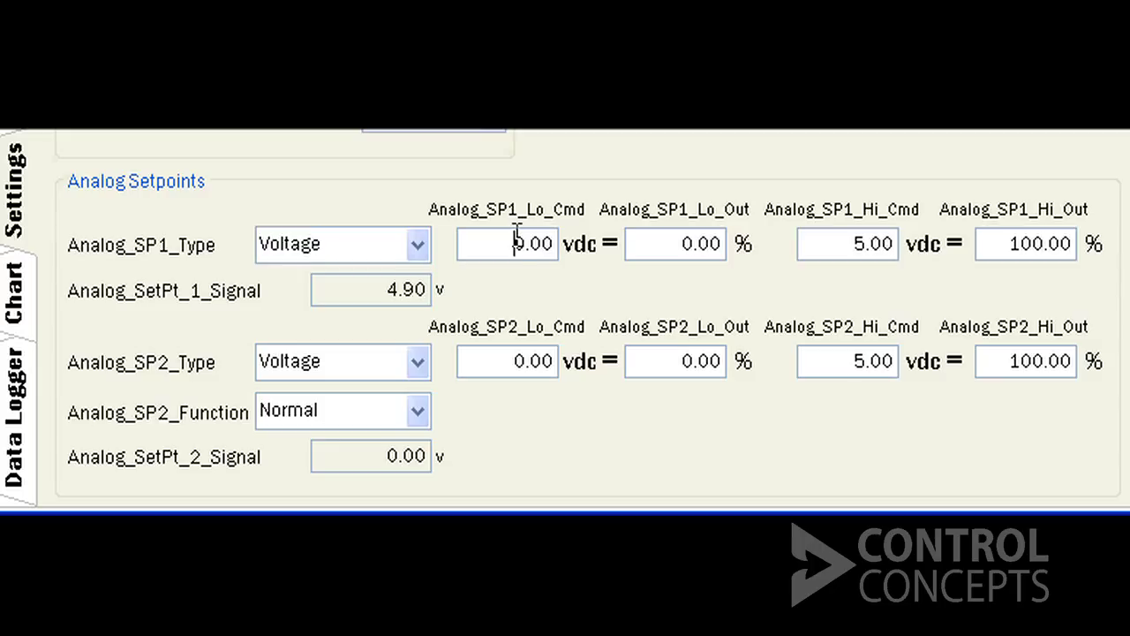
double_click(519, 233)
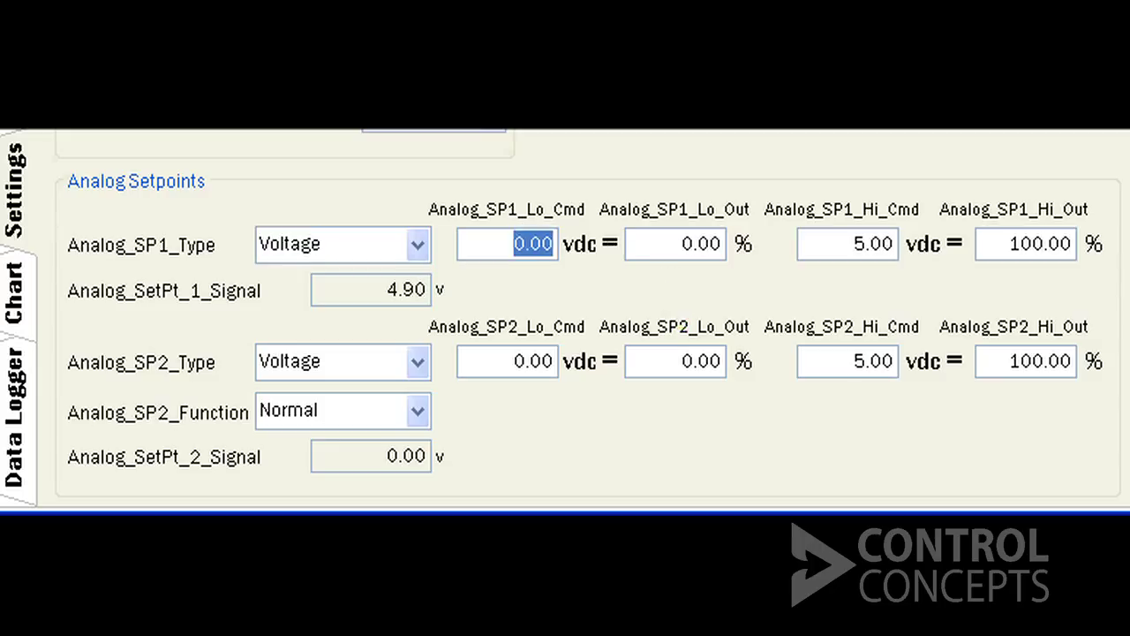
type(".0")
key("Tab")
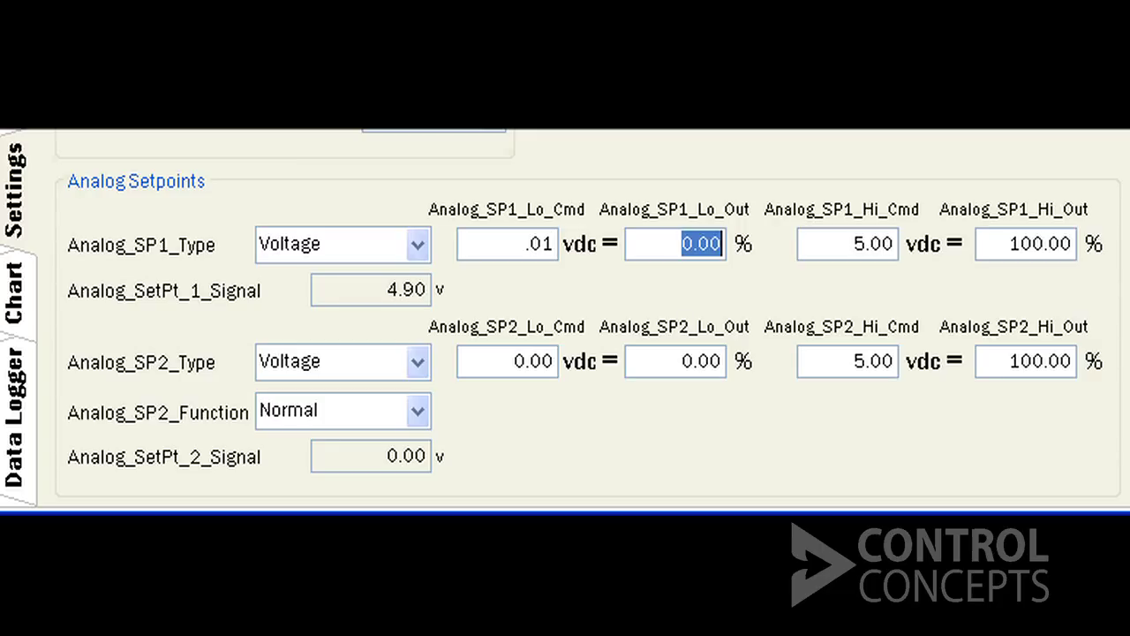
double_click(849, 242)
type("4.91")
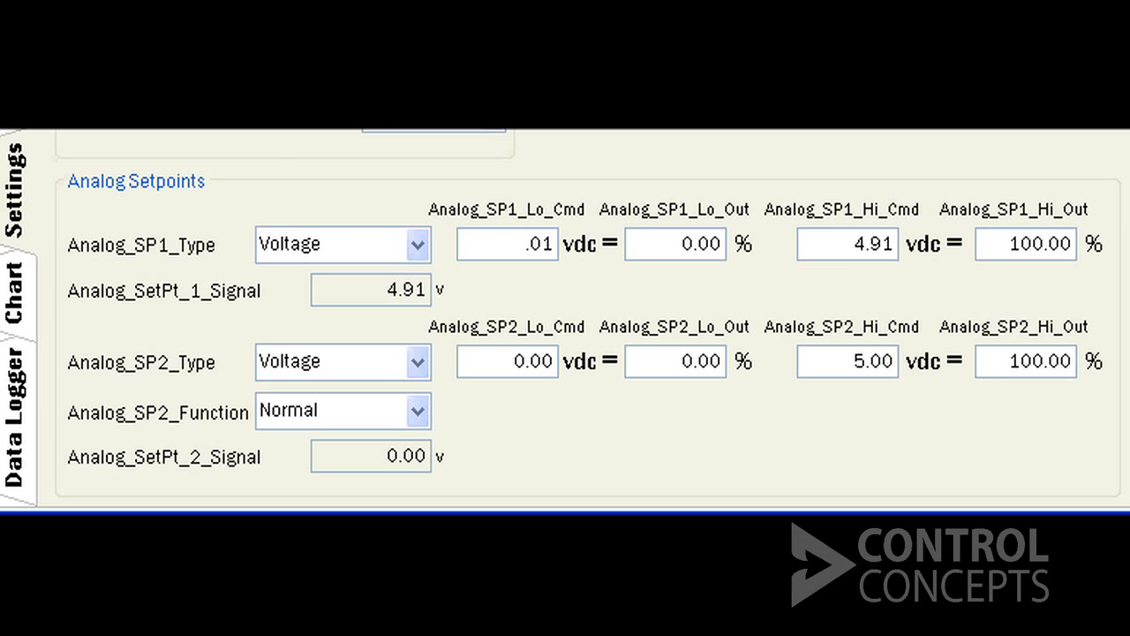
key("Tab")
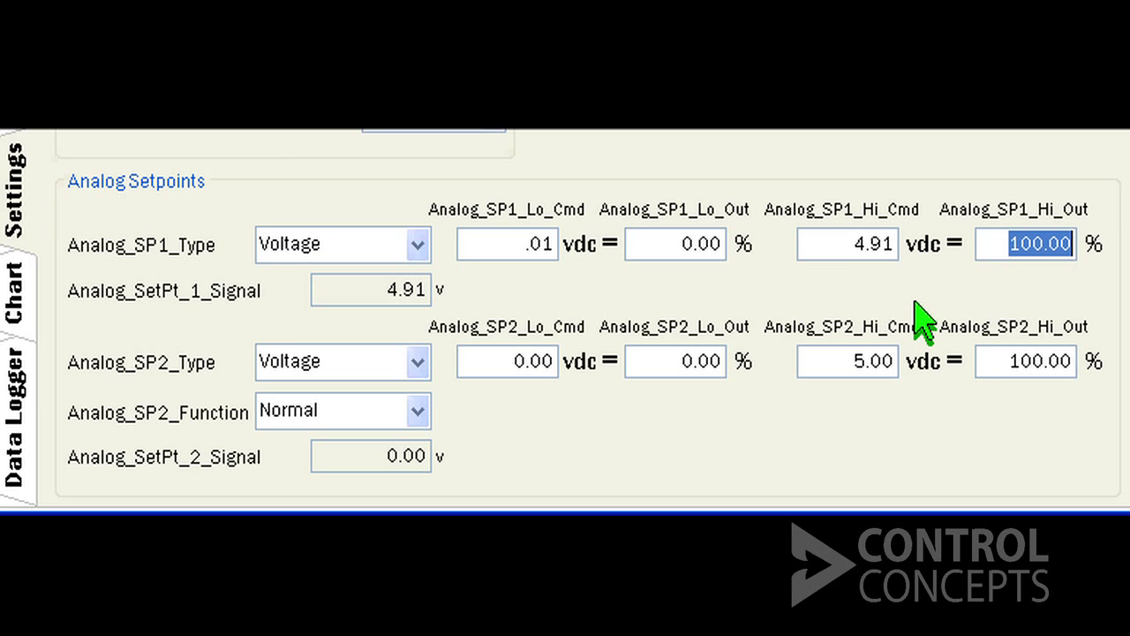